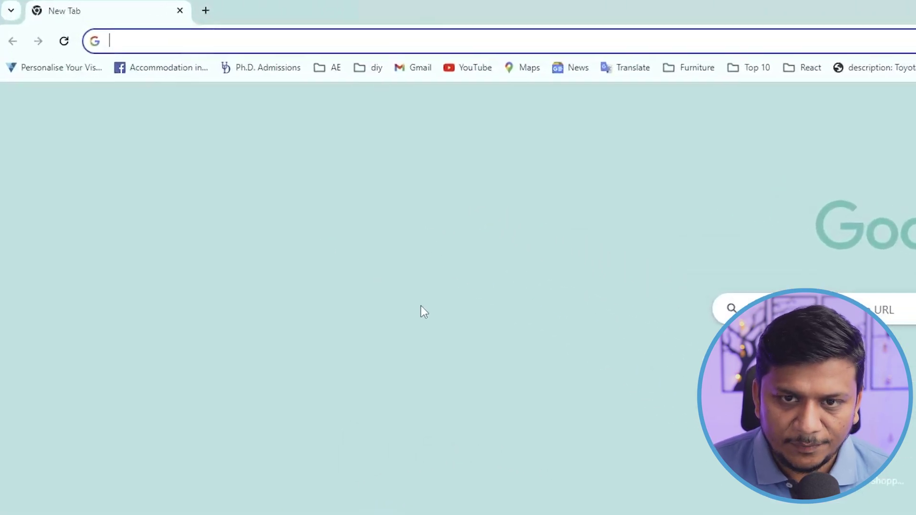
Search the web for 'vmware download' and open the VMware Workstation Player download result.
{"action": "type", "text": "vmware download"}
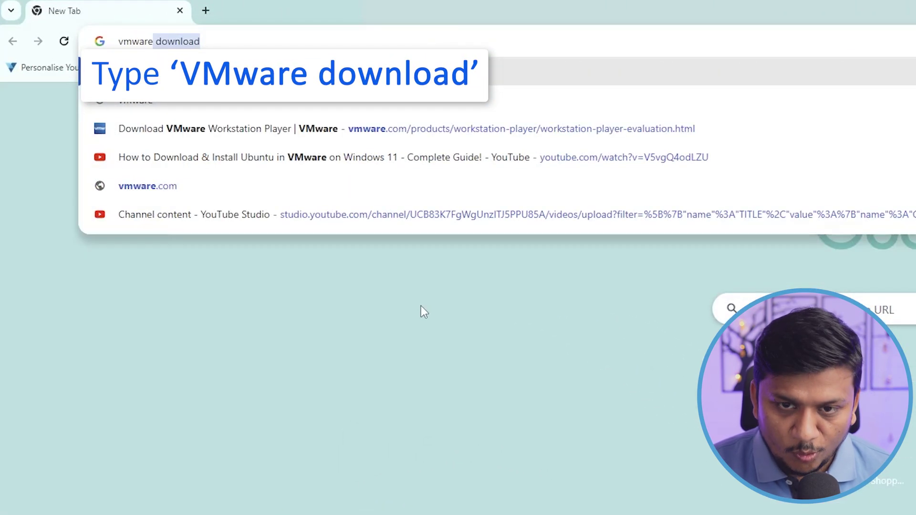
{"action": "key", "text": "Return"}
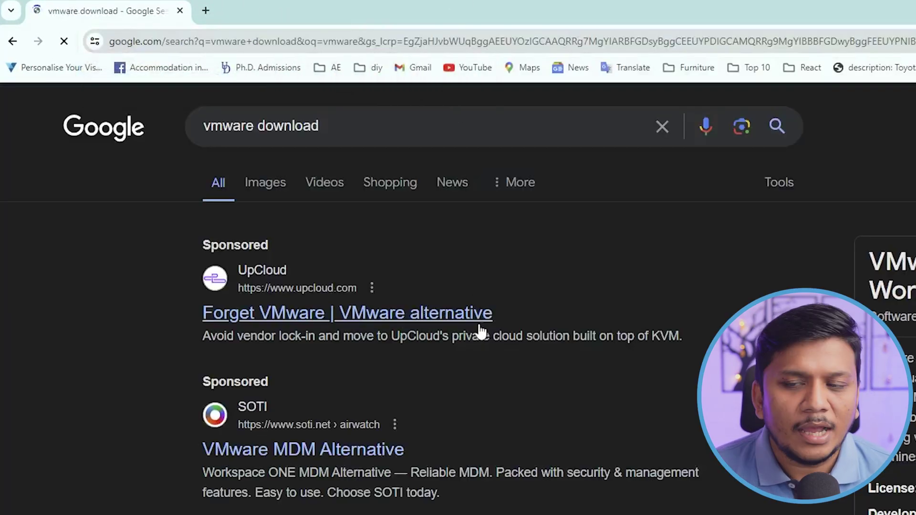
{"action": "scroll", "coordinate": [380, 29], "scroll_direction": "down", "scroll_amount": 6}
{"action": "left_click", "coordinate": [302, 194]}
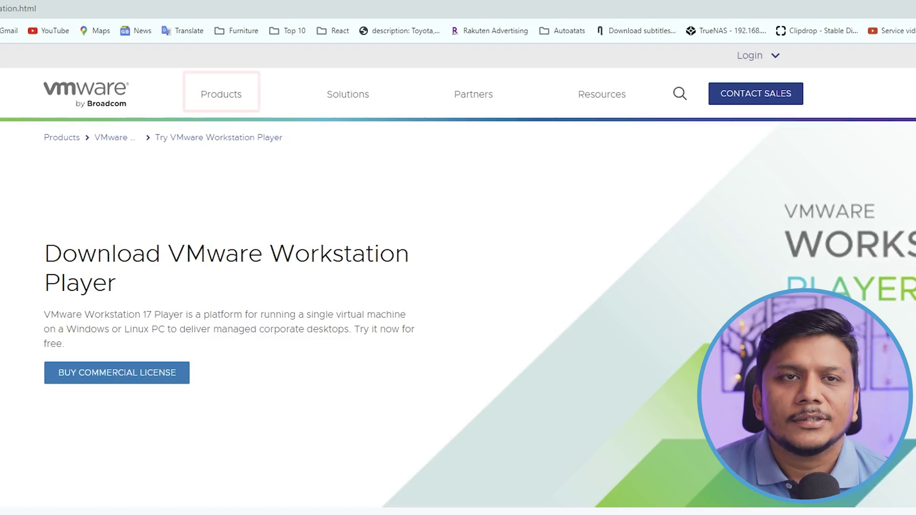
Go to the Workstation Player product page from the VMware Products list.
{"action": "left_click", "coordinate": [231, 97]}
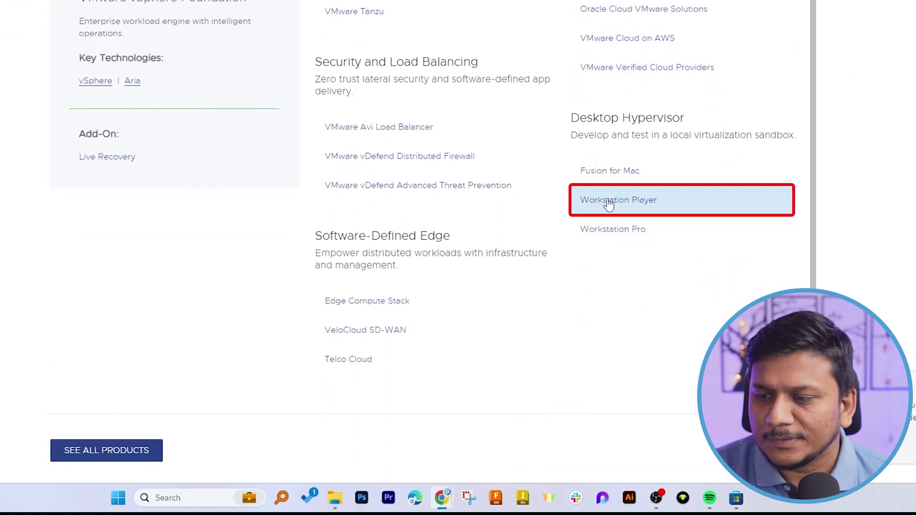
{"action": "left_click", "coordinate": [608, 201]}
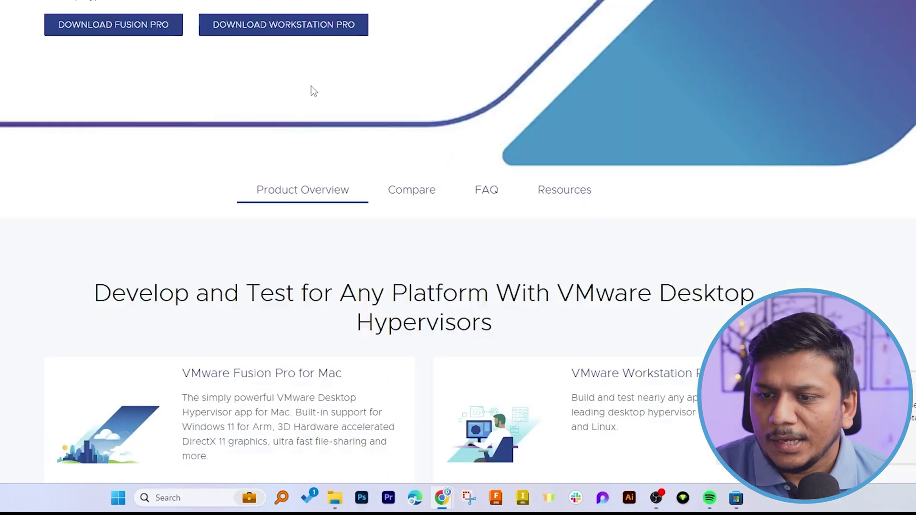
{"action": "scroll", "coordinate": [313, 90], "scroll_direction": "down", "scroll_amount": 5}
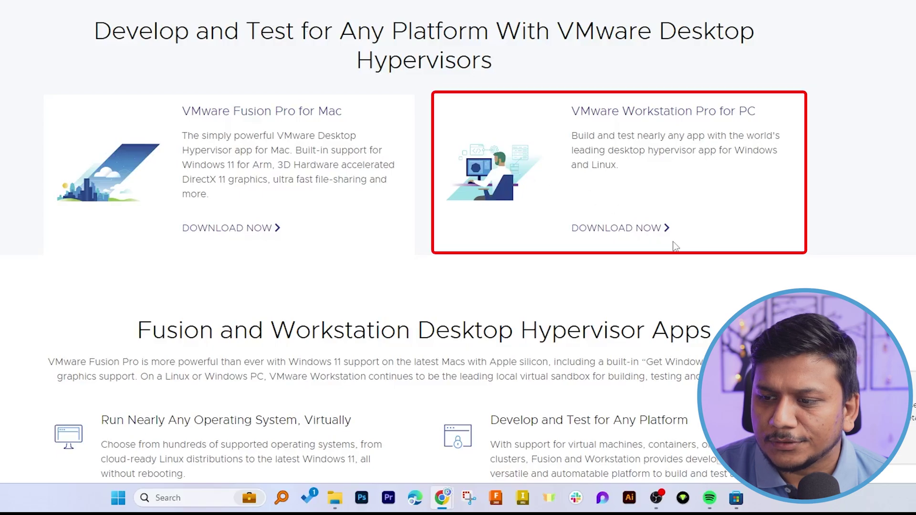
{"action": "left_click", "coordinate": [610, 229]}
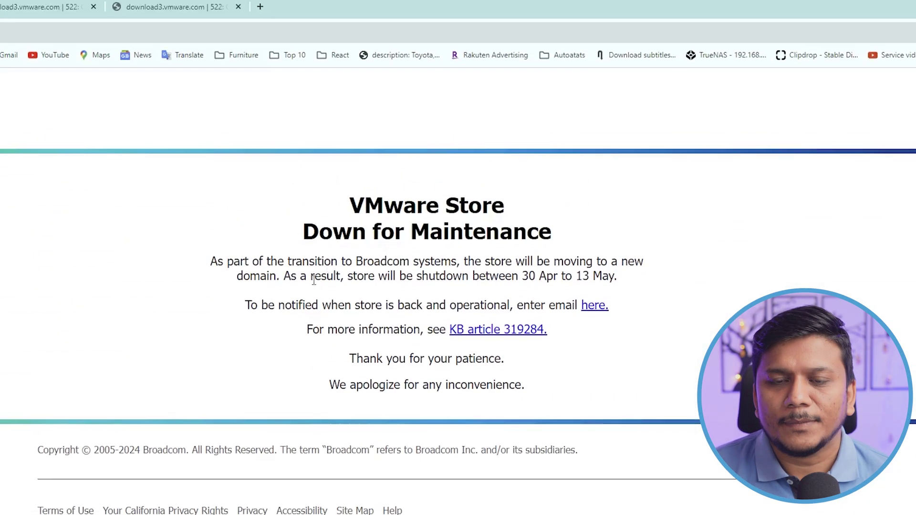
{"action": "left_click_drag", "start_coordinate": [341, 264], "coordinate": [419, 266]}
{"action": "left_click", "coordinate": [441, 273]}
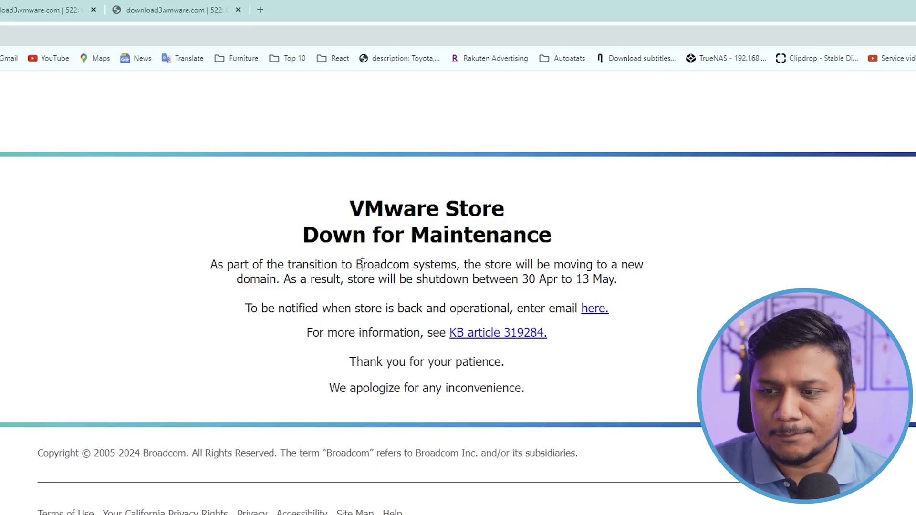
{"action": "left_click_drag", "start_coordinate": [362, 264], "coordinate": [453, 263]}
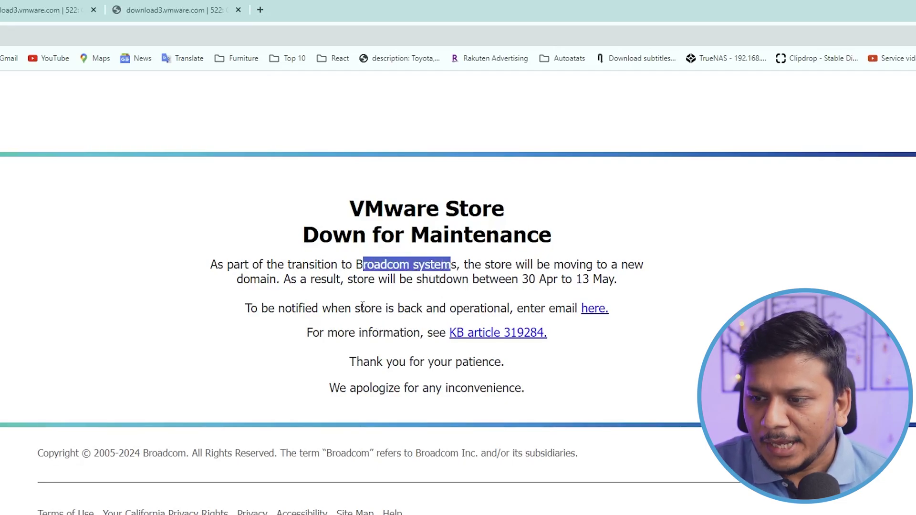
{"action": "left_click", "coordinate": [332, 264]}
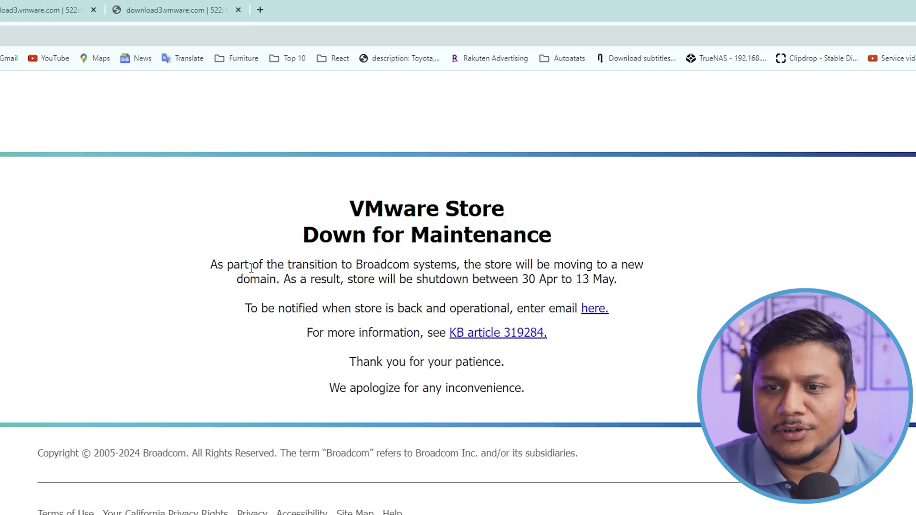
{"action": "left_click_drag", "start_coordinate": [214, 267], "coordinate": [302, 266]}
{"action": "left_click", "coordinate": [269, 334]}
{"action": "left_click", "coordinate": [332, 265]}
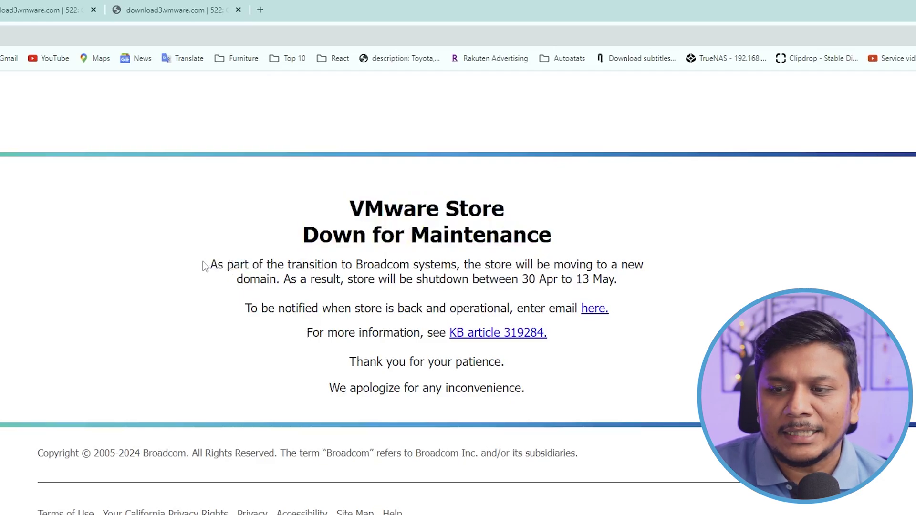
{"action": "left_click_drag", "start_coordinate": [204, 265], "coordinate": [525, 390]}
{"action": "left_click", "coordinate": [337, 265]}
{"action": "left_click", "coordinate": [510, 275]}
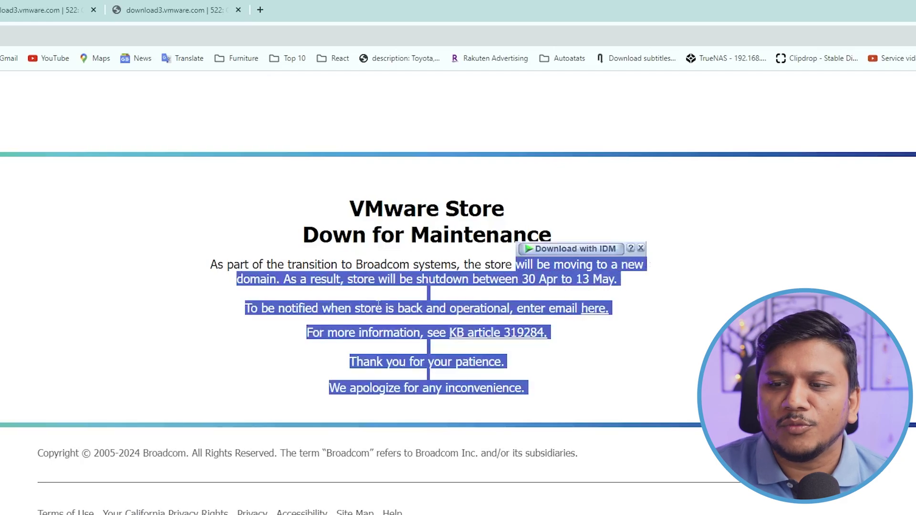
{"action": "left_click", "coordinate": [178, 157]}
{"action": "mouse_move", "coordinate": [8, 6]}
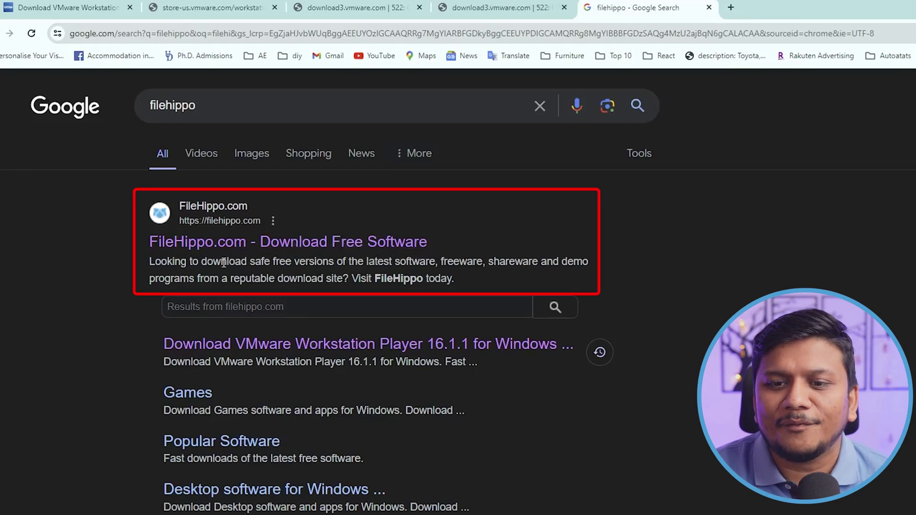
Search FileHippo for 'vmware player' and open the VMware Player for Windows 17.5 page.
{"action": "left_click", "coordinate": [300, 242]}
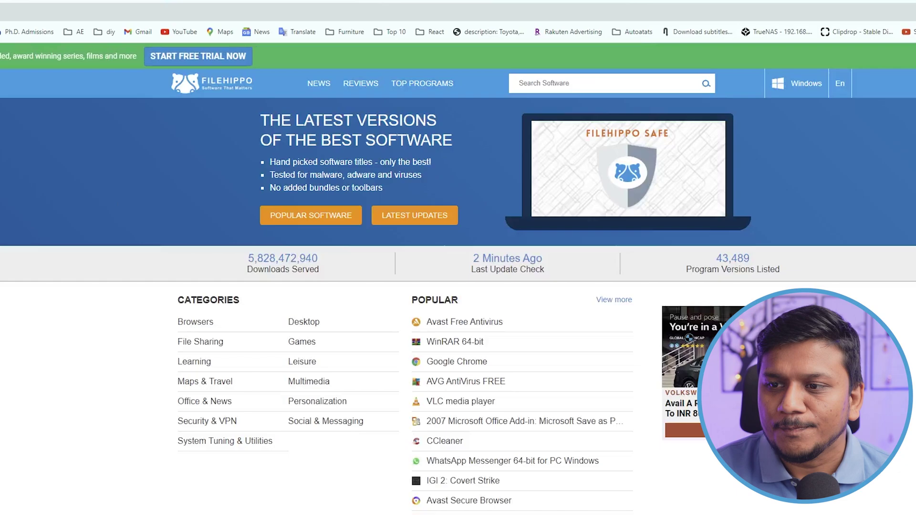
{"action": "left_click", "coordinate": [540, 84]}
{"action": "type", "text": "vmwa"}
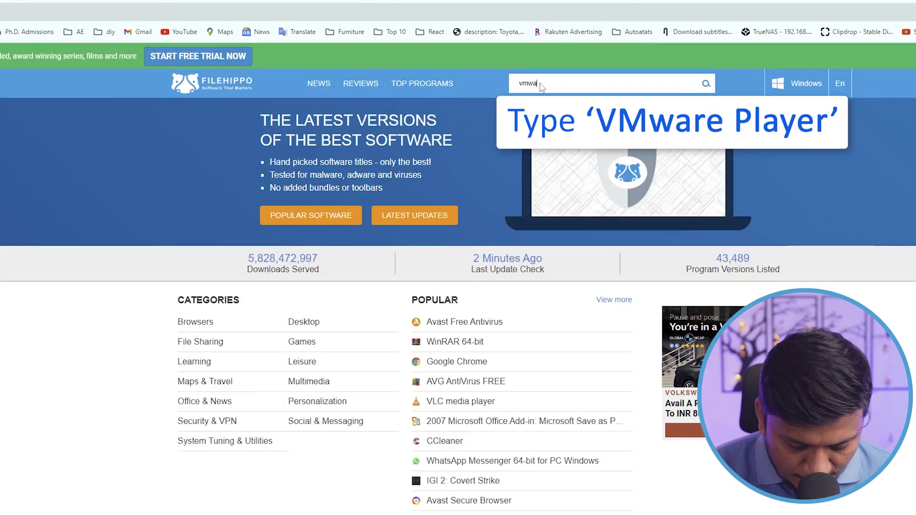
{"action": "type", "text": "re player"}
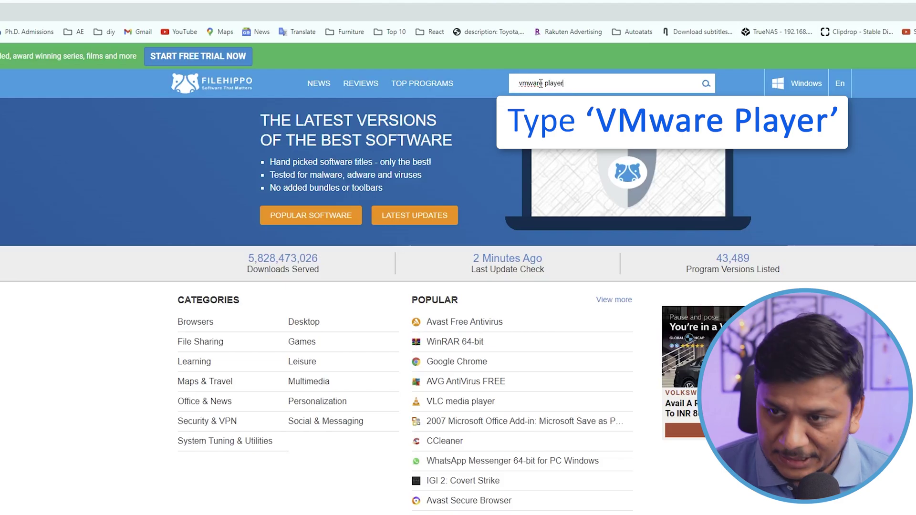
{"action": "key", "text": "Return"}
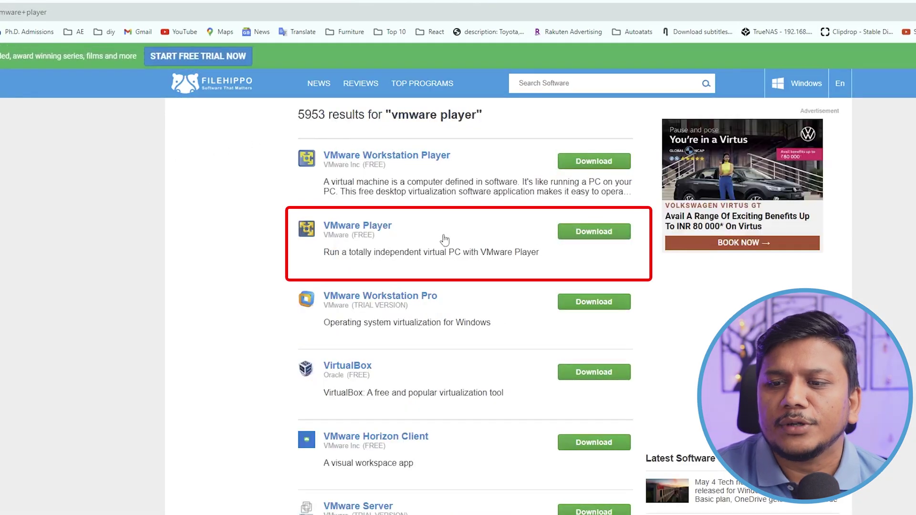
{"action": "left_click", "coordinate": [576, 233]}
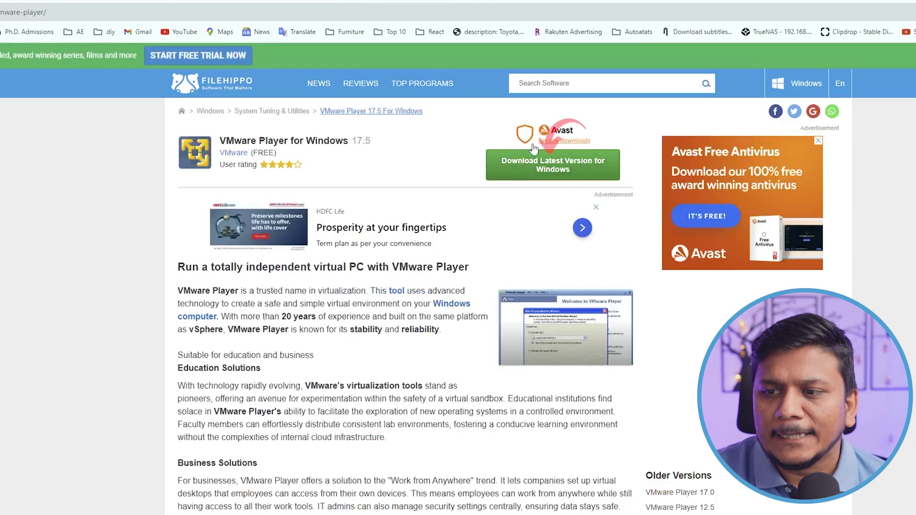
Download the latest VMware_Player_V17.5.exe installer for Windows through the IDM dialog.
{"action": "left_click", "coordinate": [566, 174]}
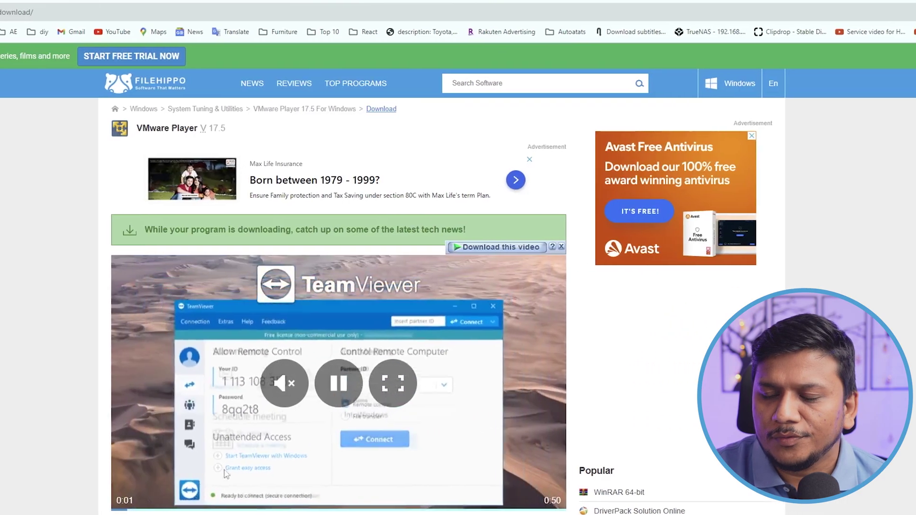
{"action": "left_click", "coordinate": [429, 405]}
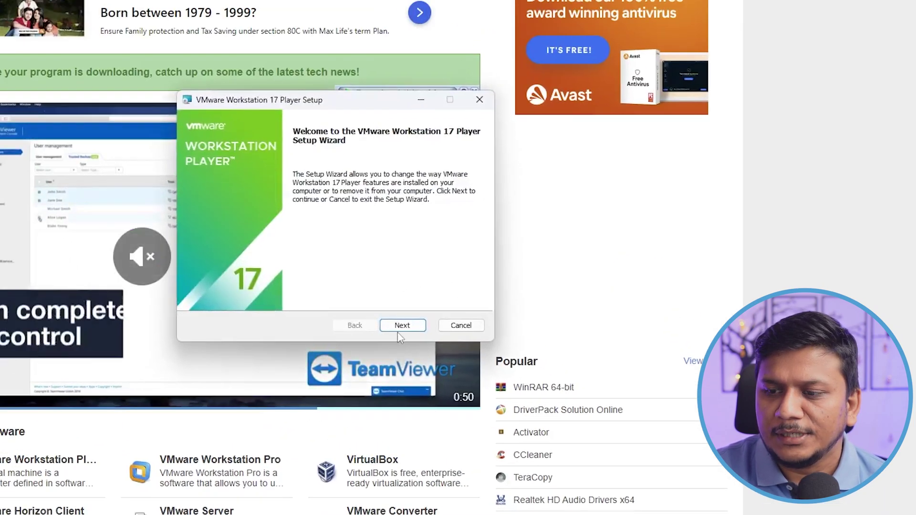
Modify the install with enhanced keyboard driver and PATH console tools, and decline the restart.
{"action": "left_click", "coordinate": [389, 314]}
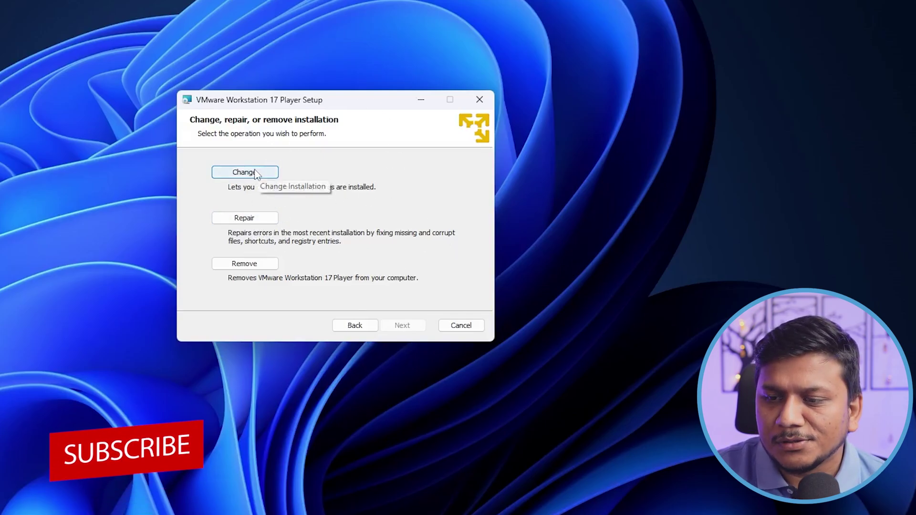
{"action": "left_click", "coordinate": [256, 173]}
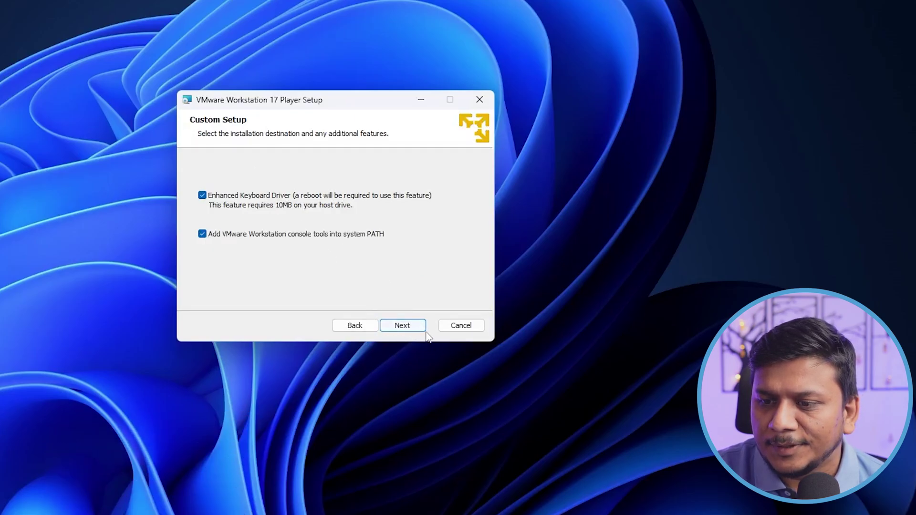
{"action": "left_click", "coordinate": [413, 326]}
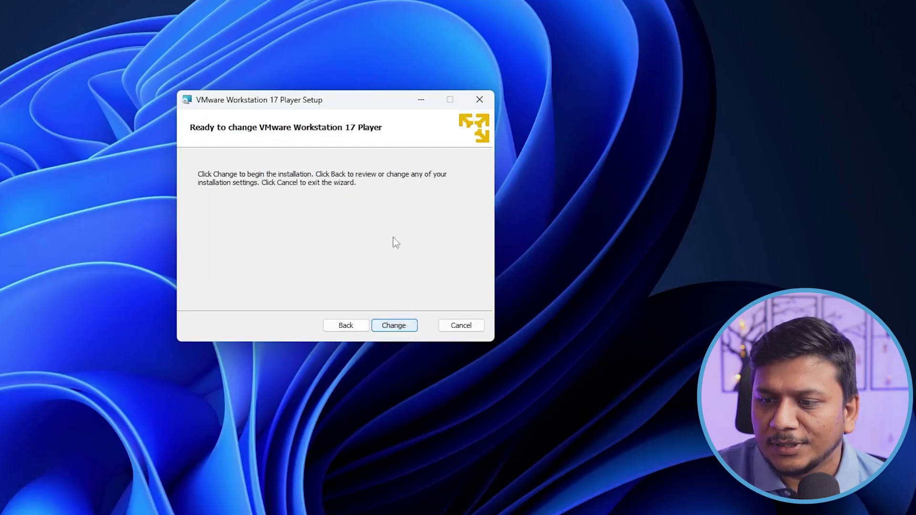
{"action": "left_click", "coordinate": [403, 325]}
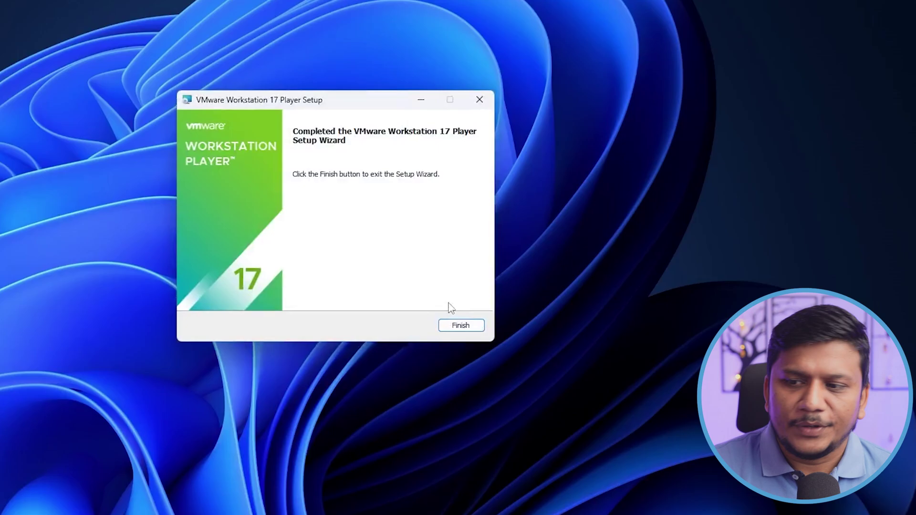
{"action": "left_click", "coordinate": [454, 324]}
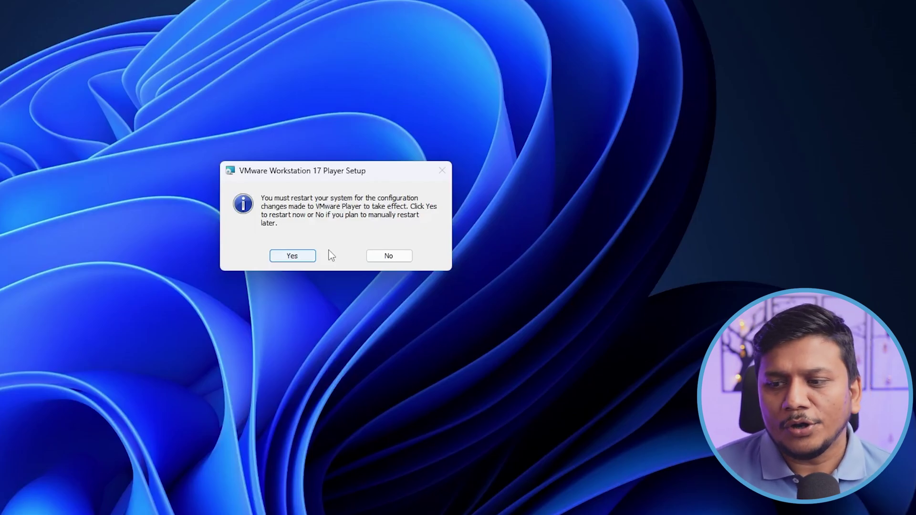
{"action": "left_click", "coordinate": [394, 255]}
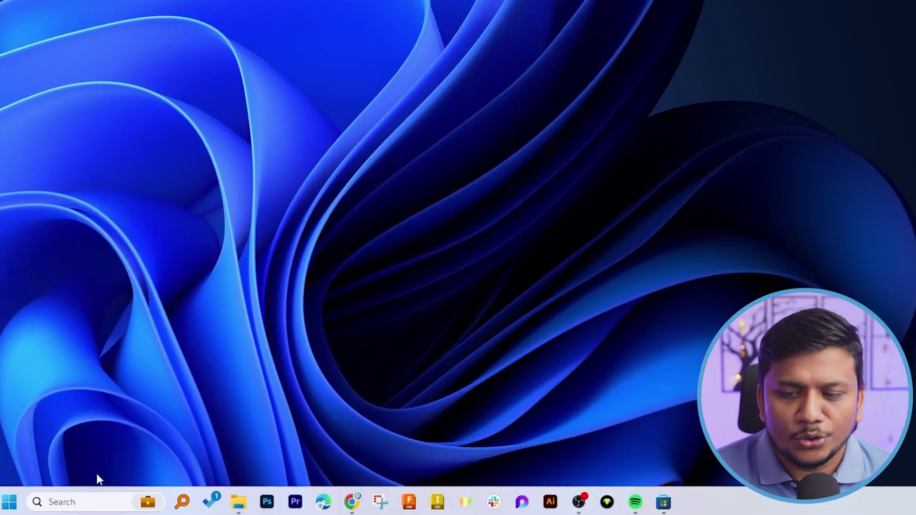
Launch VMware Workstation 17 Player from Start search with 'vmw' and maximize its window.
{"action": "left_click", "coordinate": [9, 501]}
{"action": "type", "text": "vmw"}
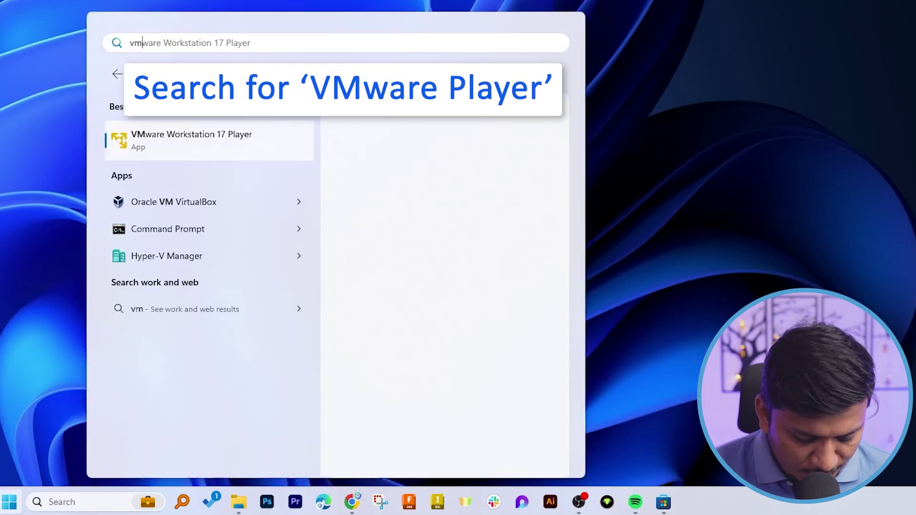
{"action": "left_click", "coordinate": [199, 142]}
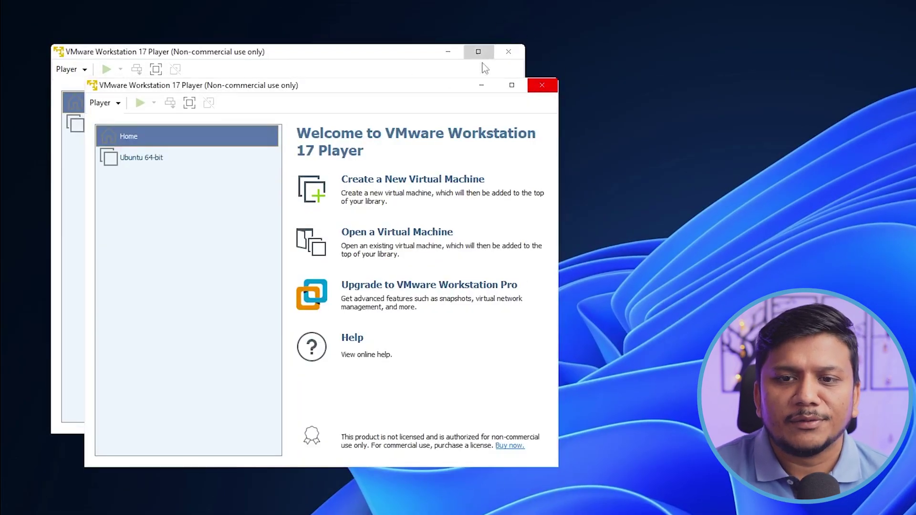
{"action": "left_click", "coordinate": [478, 52]}
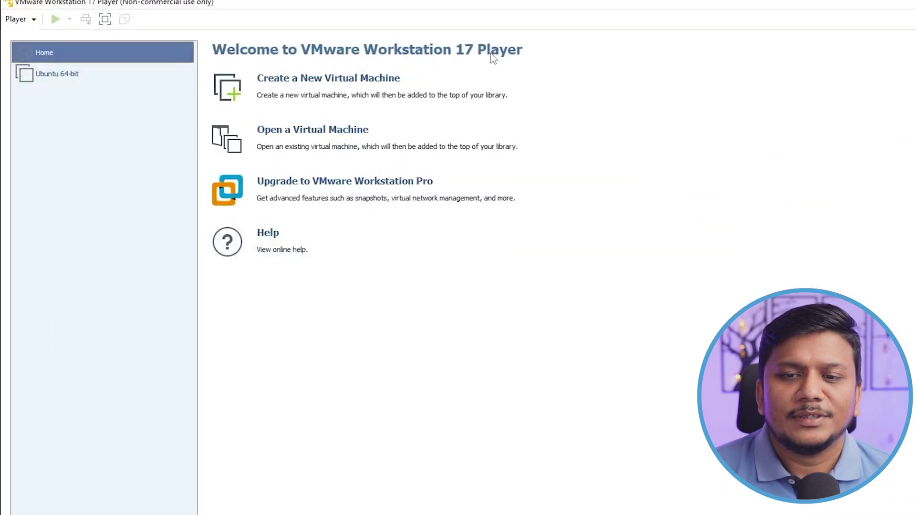